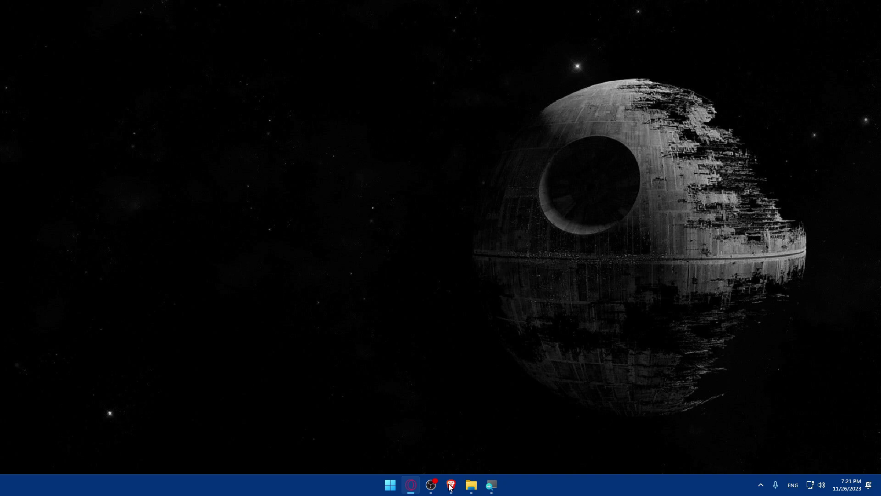
Open Brave and load binance.com.
click(451, 485)
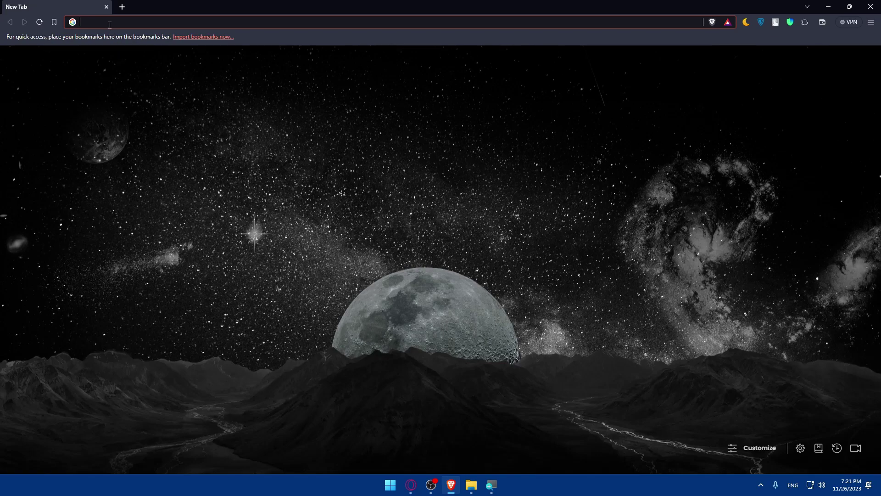
text(binance)
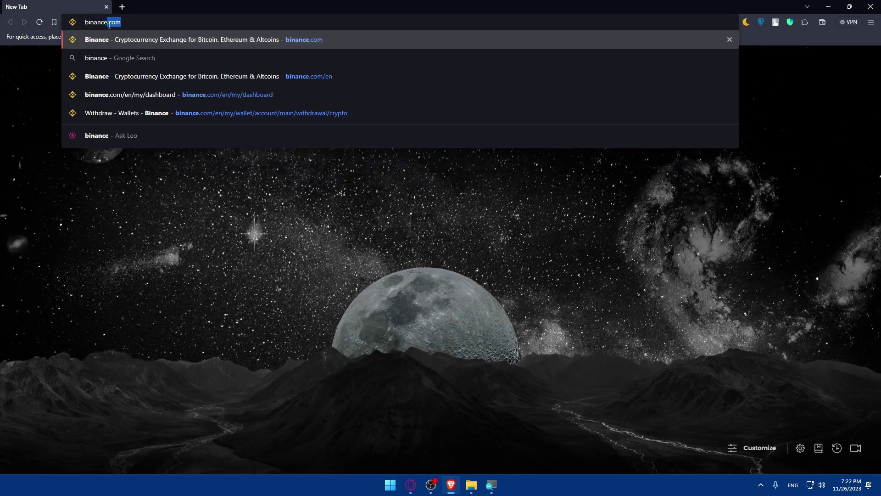
text(.com)
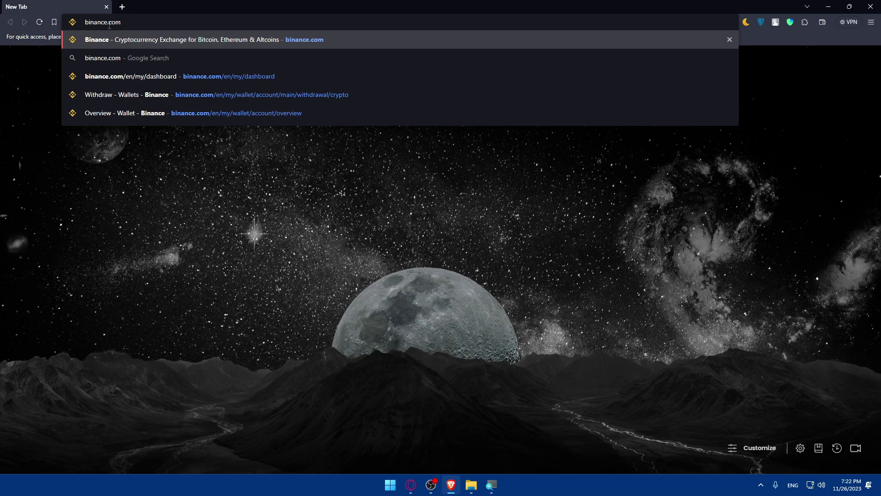
key(Return)
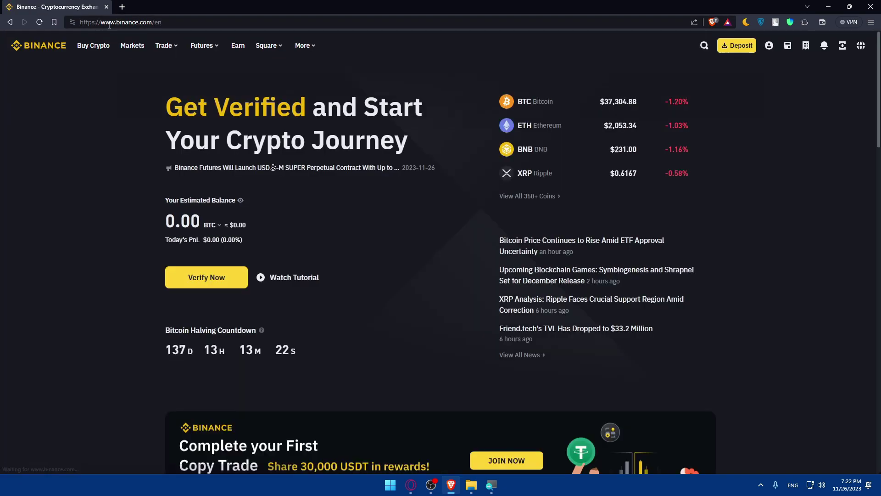
mouse_move(770, 48)
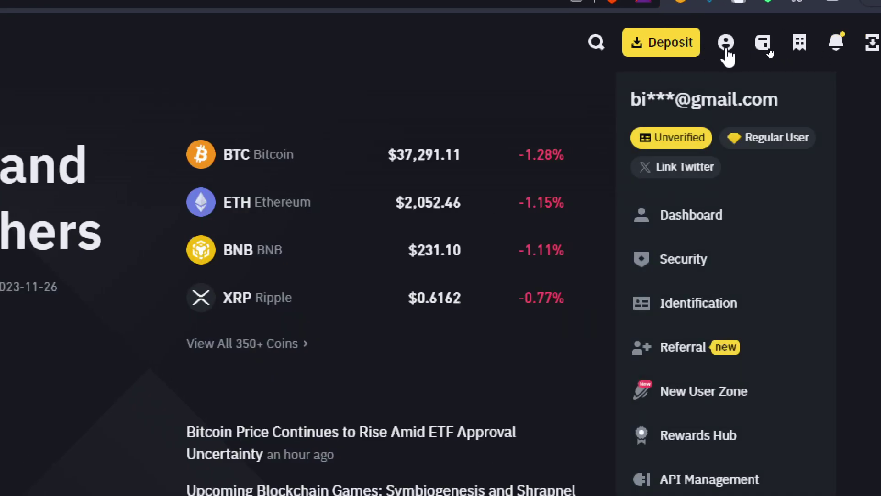
mouse_move(810, 51)
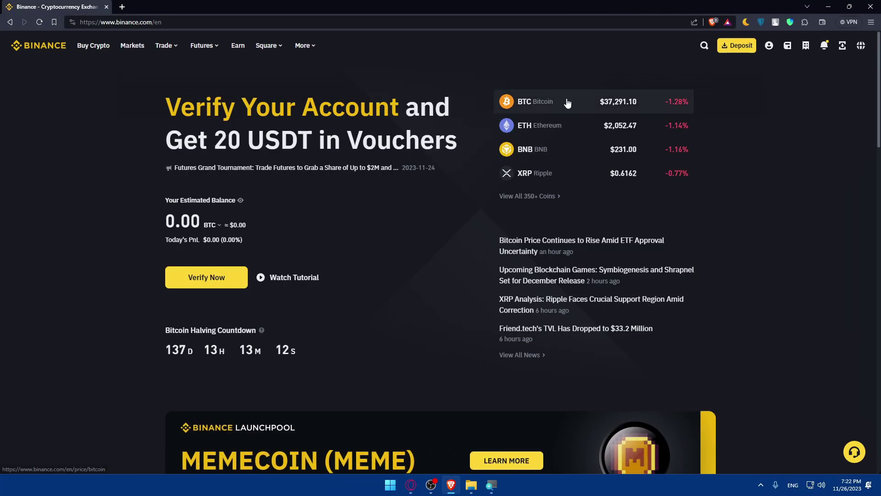
scroll(509, 115, down, 10)
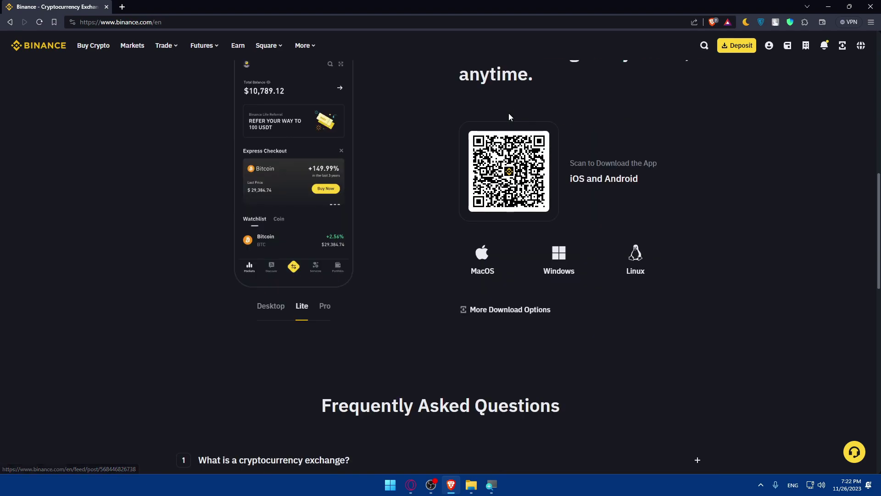
scroll(510, 118, down, 5)
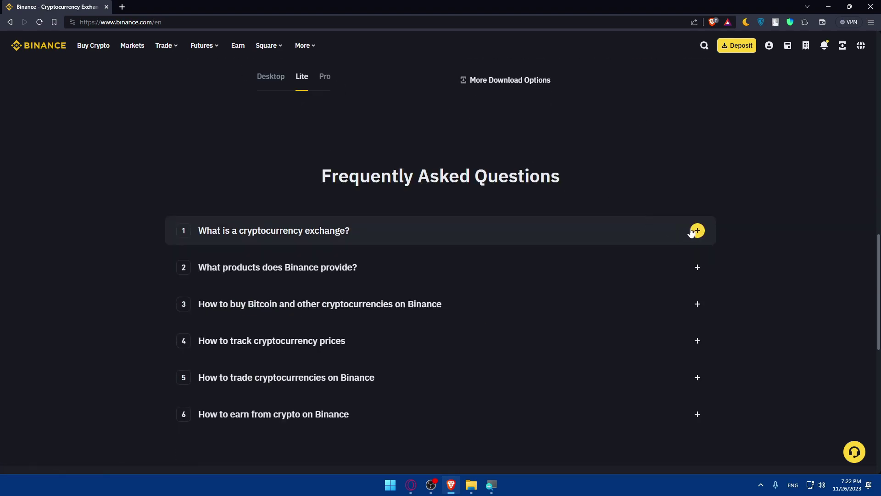
click(697, 230)
click(698, 295)
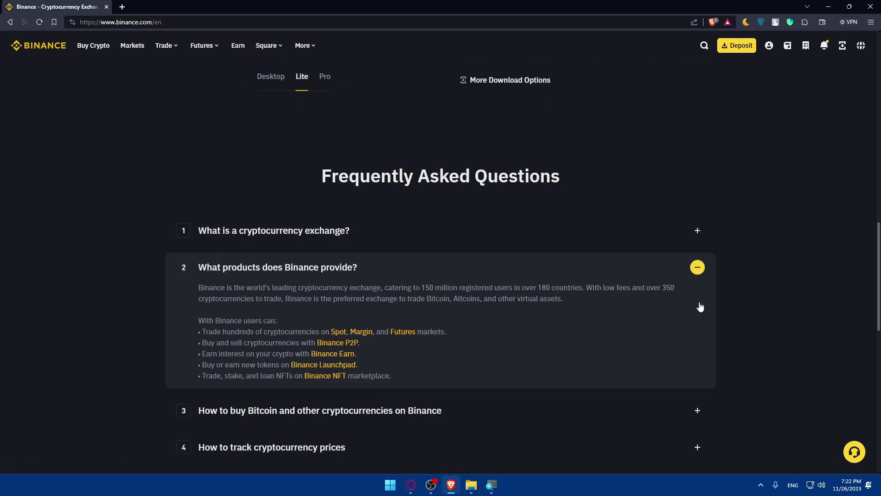
scroll(687, 311, down, 3)
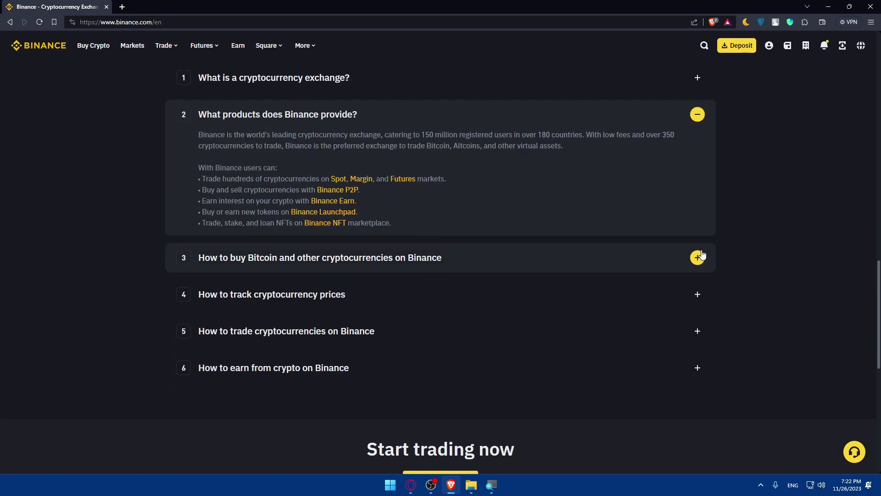
click(699, 262)
click(698, 218)
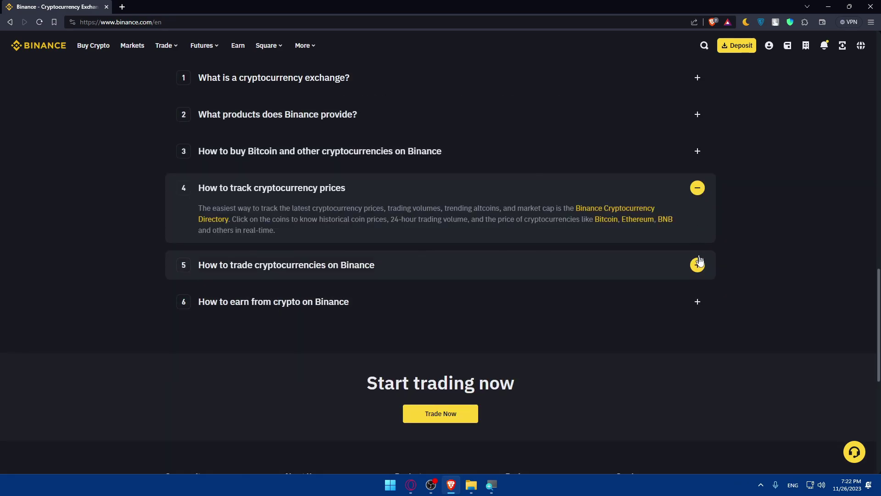
click(698, 264)
click(699, 290)
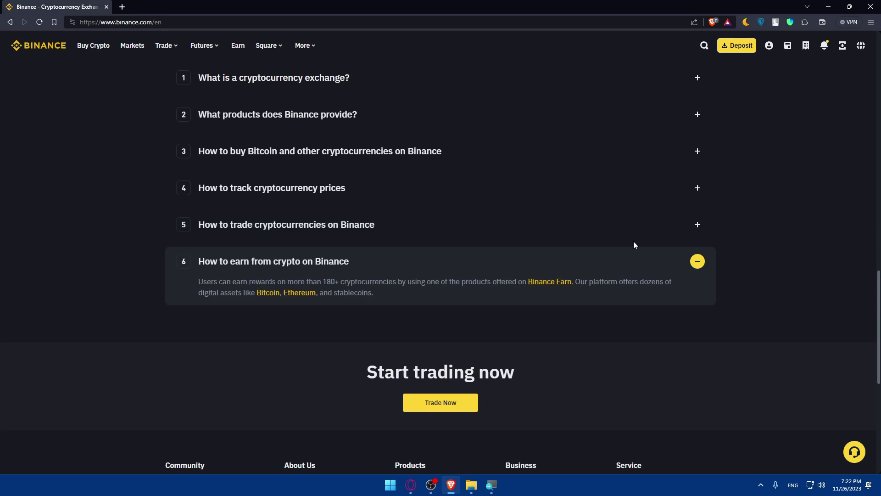
scroll(632, 244, up, 15)
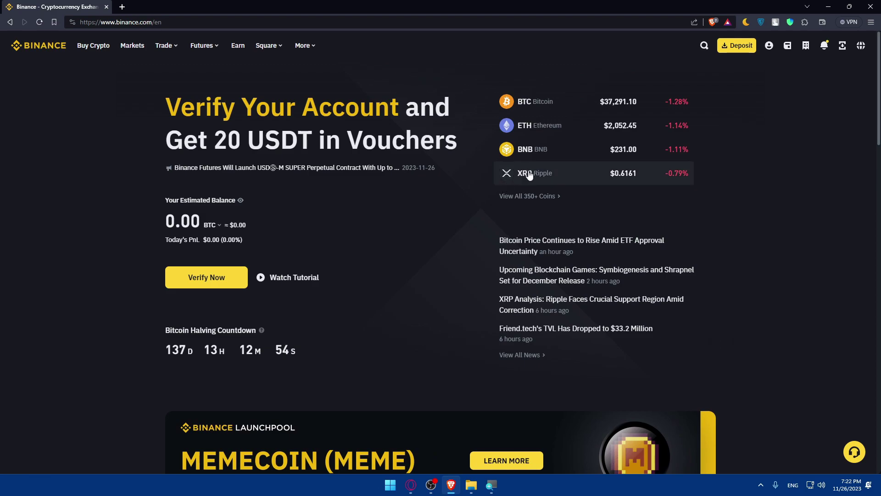
Go to the account Dashboard from the profile menu and expand the Account section in the sidebar.
mouse_move(770, 49)
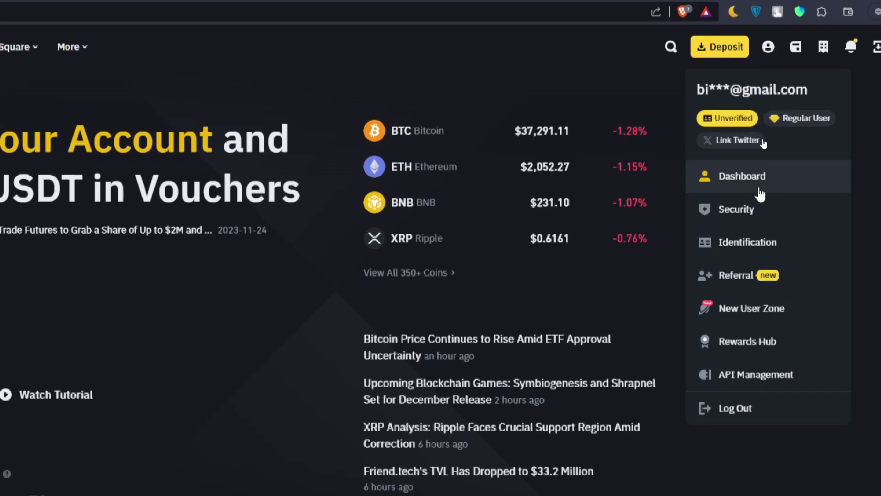
click(747, 134)
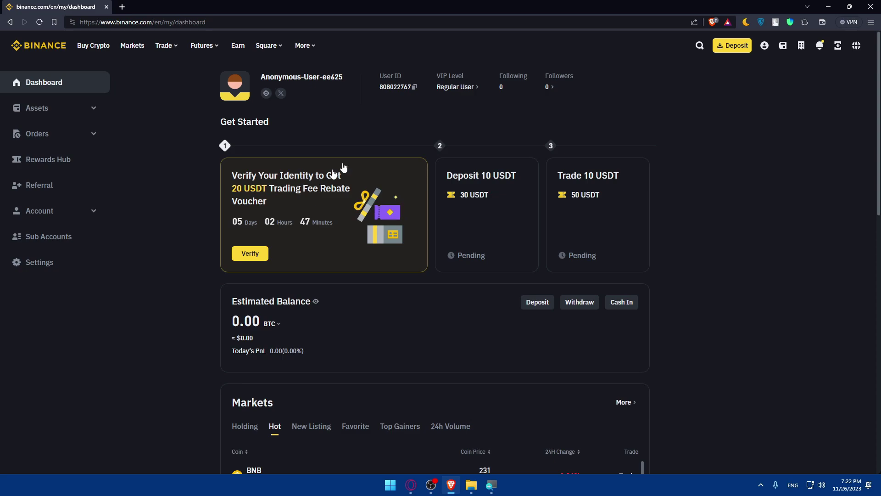
mouse_move(766, 56)
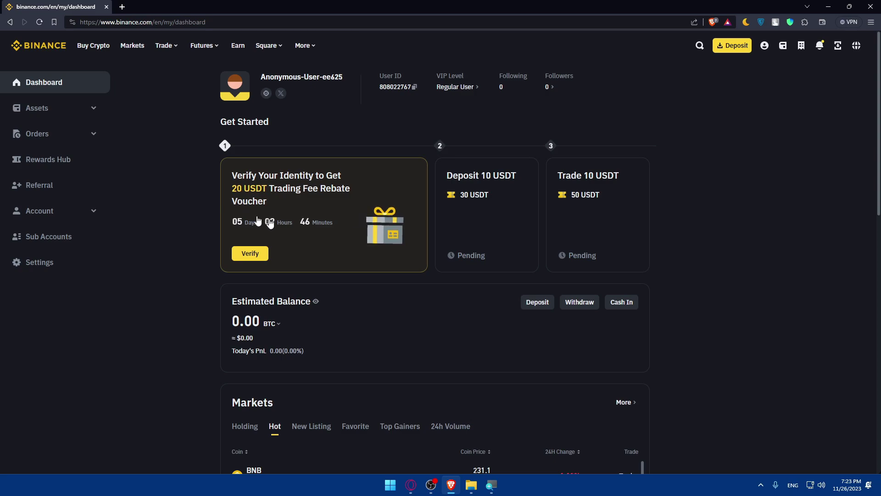
click(63, 218)
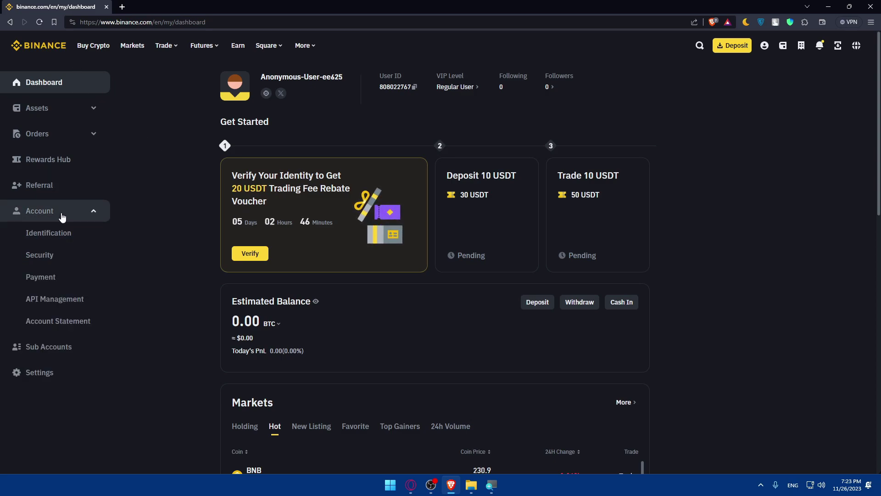
Open Identification and start Get Verified, noting the 7-minute completion estimate.
click(68, 235)
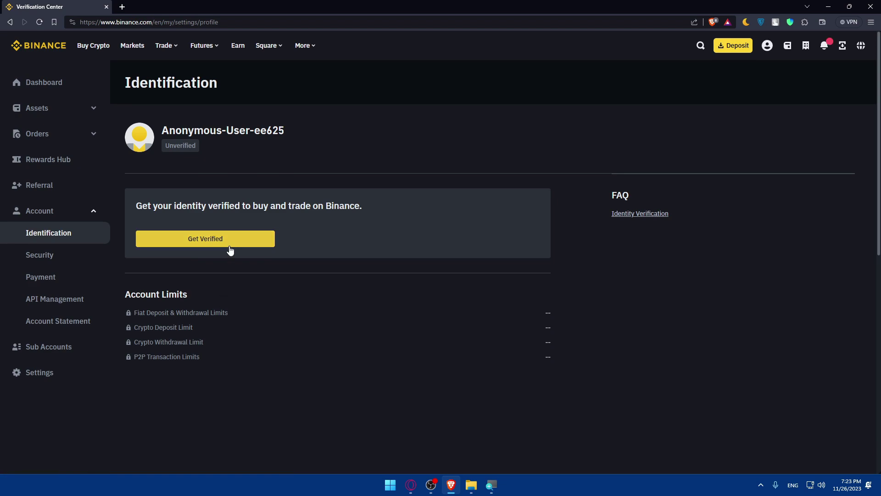
click(229, 241)
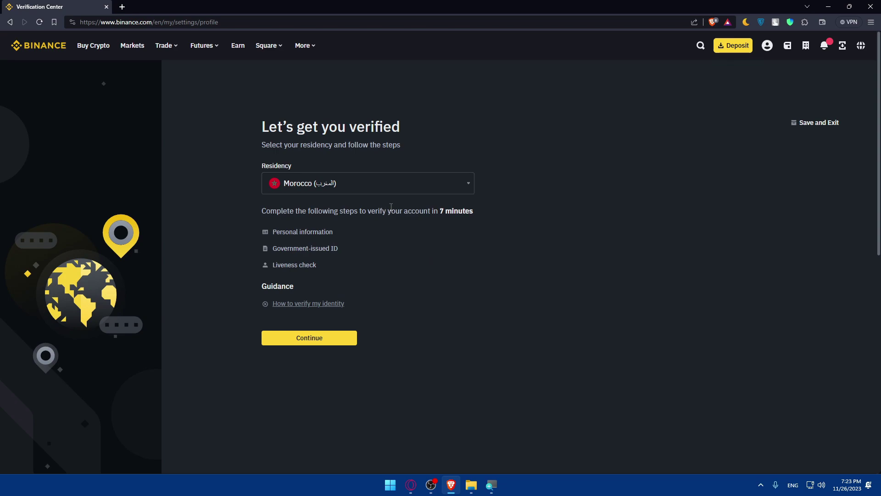
drag(433, 214, 481, 211)
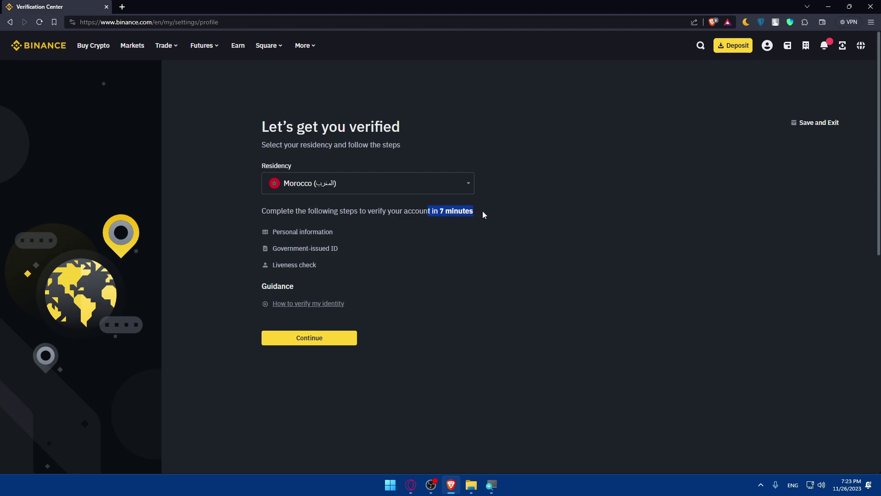
click(483, 211)
Highlight the three steps: personal information, government-issued ID and liveness check.
drag(330, 233, 253, 237)
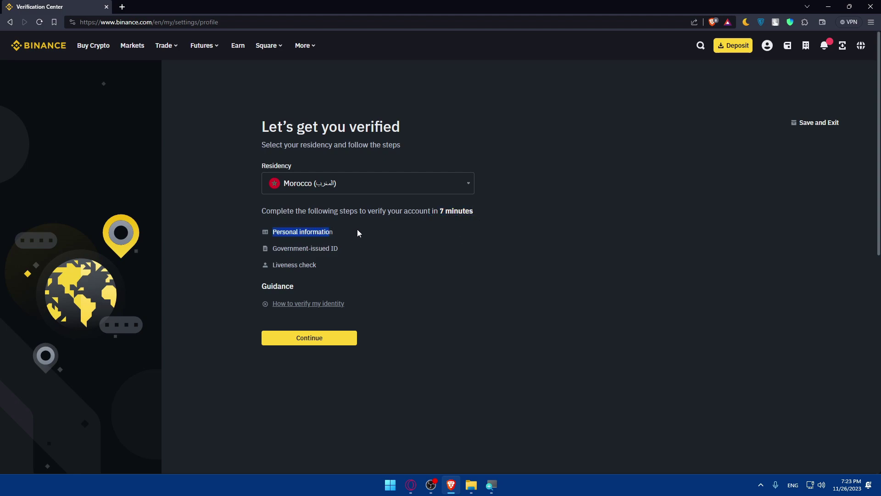
drag(358, 234, 206, 230)
drag(362, 254, 226, 248)
drag(351, 266, 238, 269)
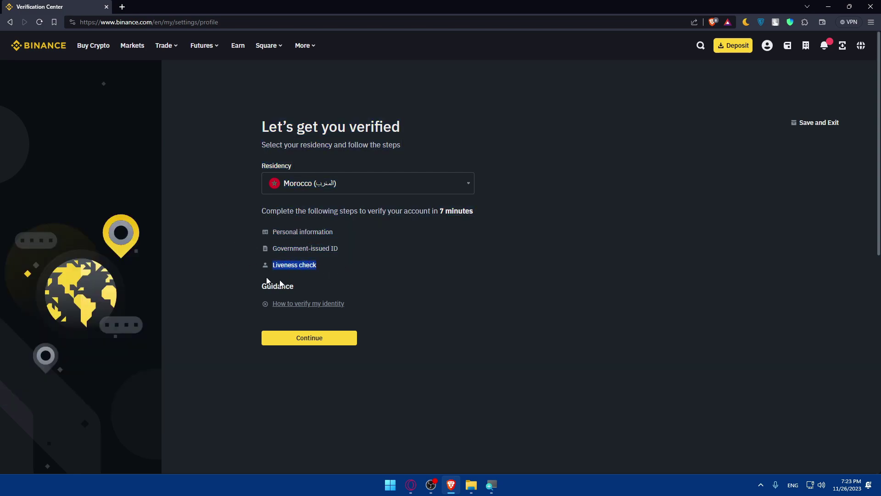
Play and close the how-to-verify video, then continue verifying in the browser rather than the app.
click(283, 305)
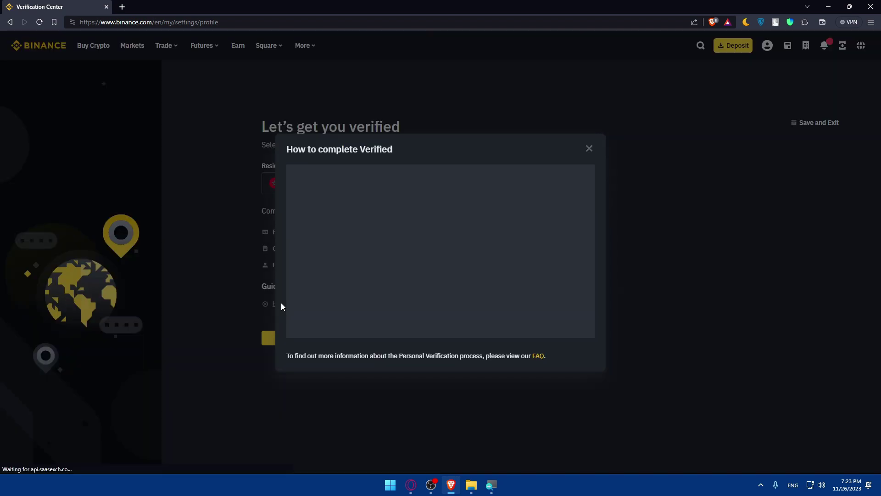
click(434, 260)
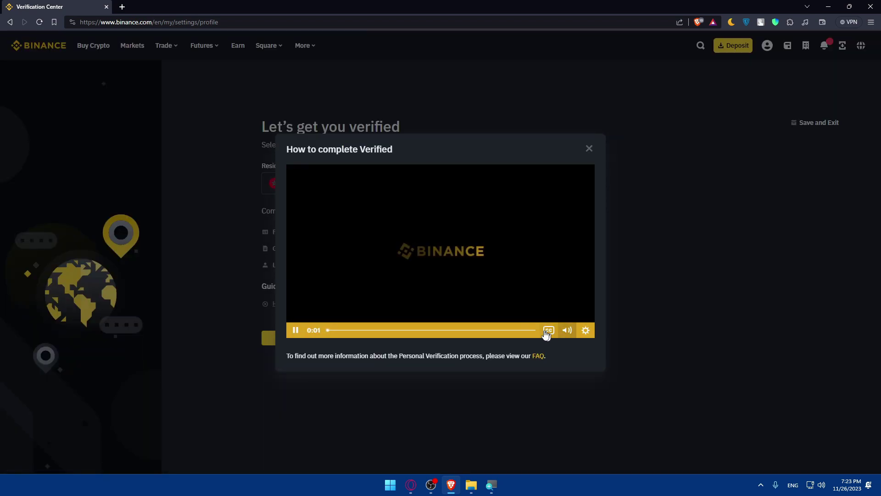
click(589, 147)
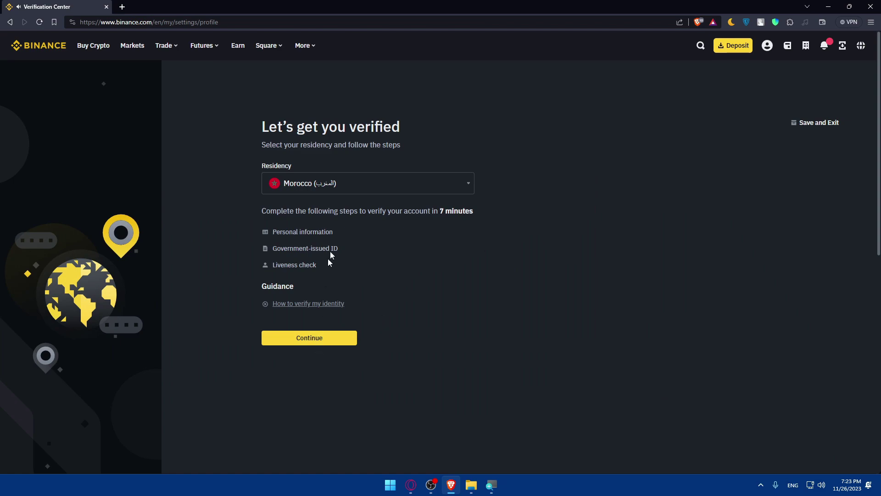
click(322, 339)
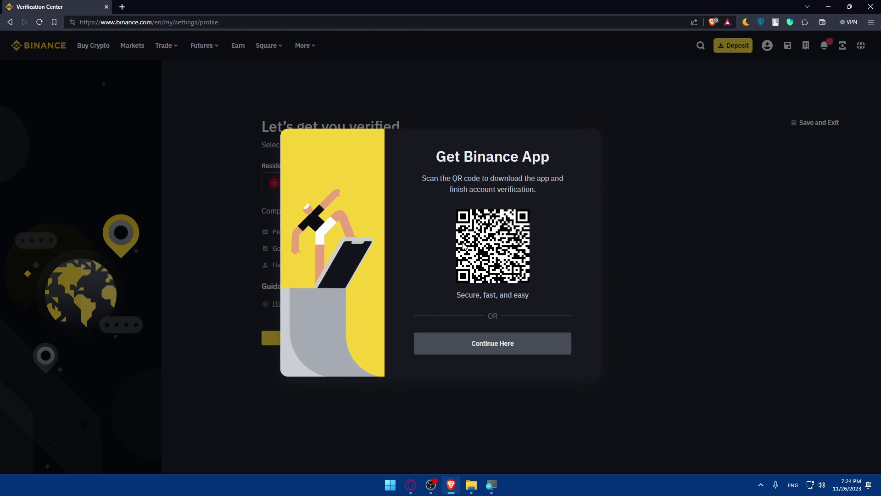
click(480, 350)
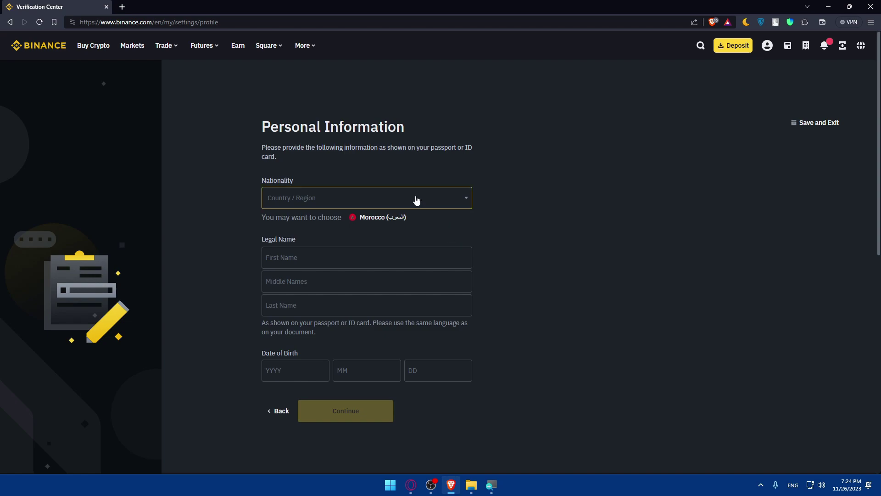
Choose Morocco as nationality, enter the legal first, middle and last names and birth date, and submit.
click(378, 215)
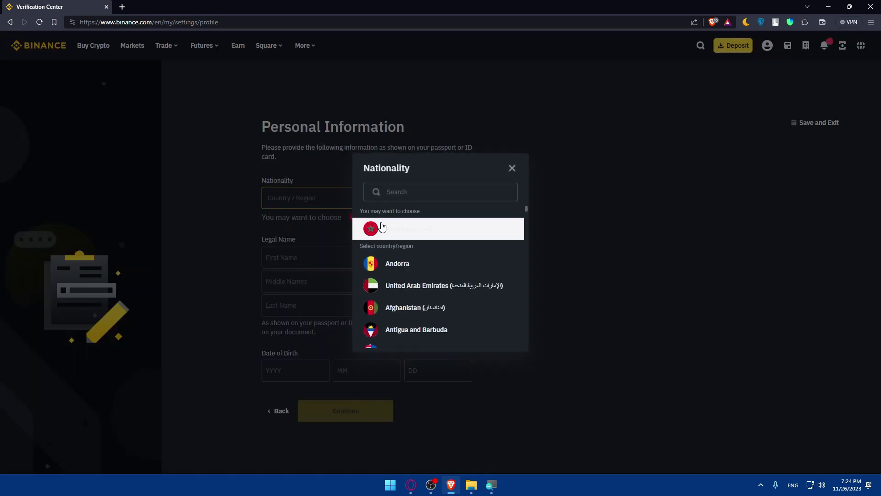
click(384, 225)
click(293, 242)
click(317, 268)
click(309, 274)
text(fgfs)
click(319, 294)
text(dfh)
click(297, 359)
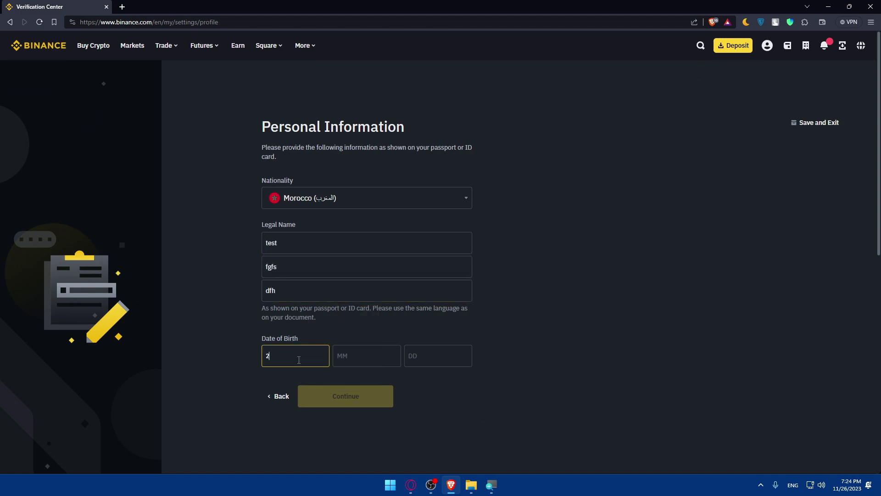
text(20020231)
click(334, 392)
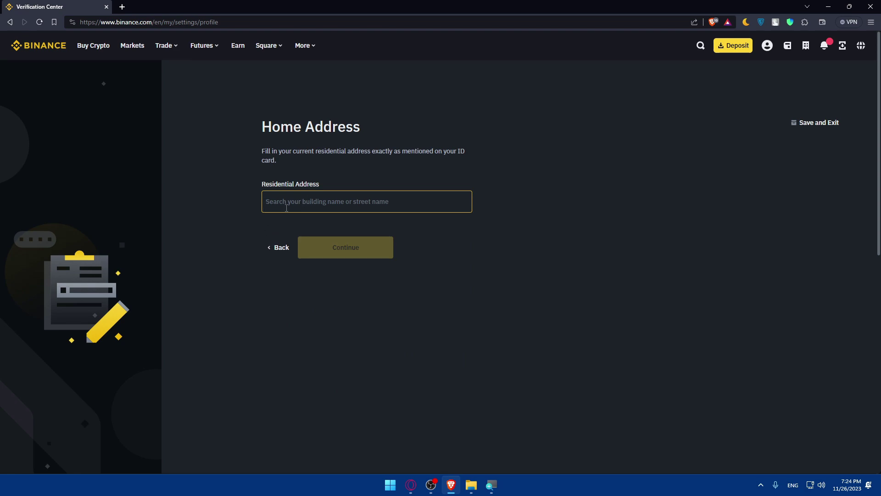
Enter the residential address, autofill the postal code and city, and submit the home address.
text(gdjhfj)
click(331, 246)
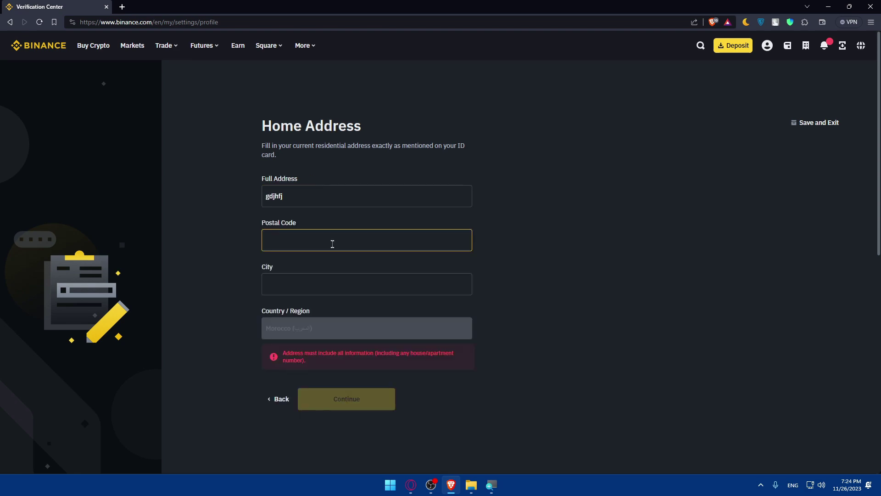
click(331, 243)
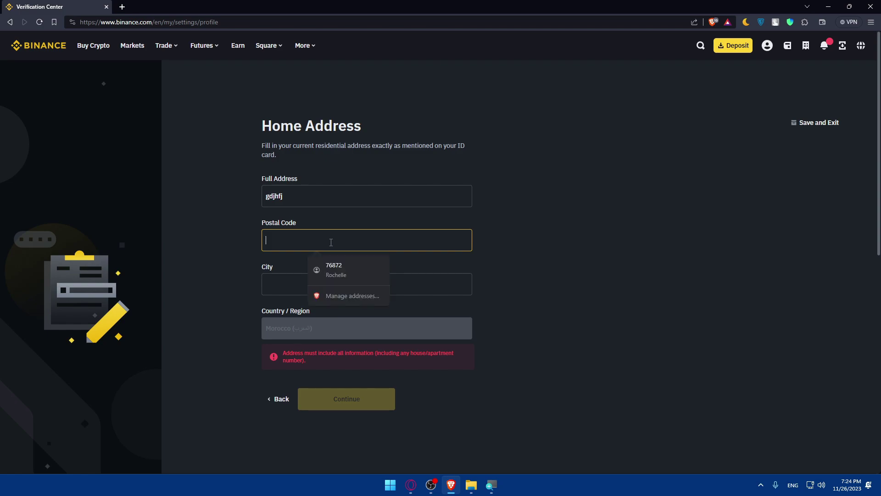
click(330, 266)
click(347, 370)
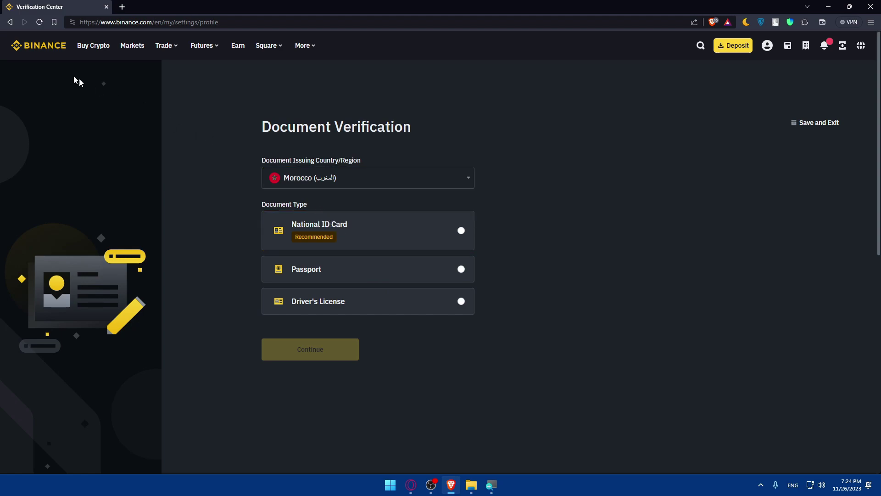
Return to the Dashboard and open Assets > Overview to check the 0.00 BTC balance.
click(41, 47)
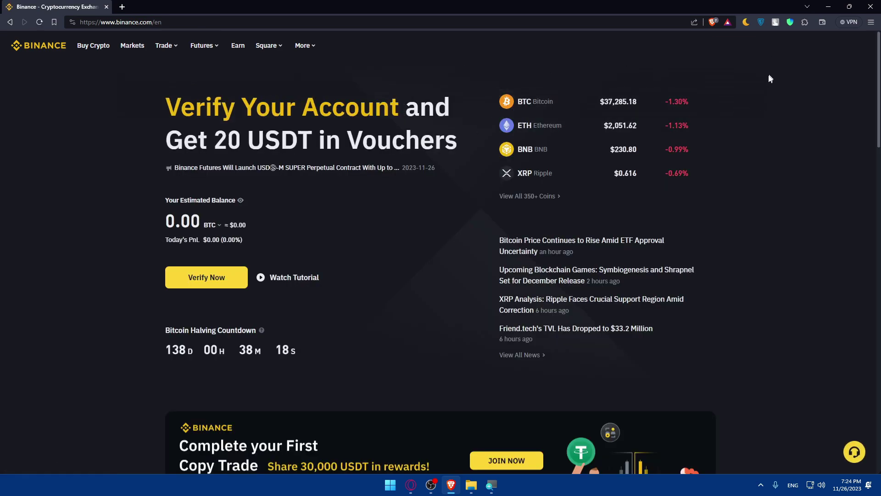
mouse_move(769, 45)
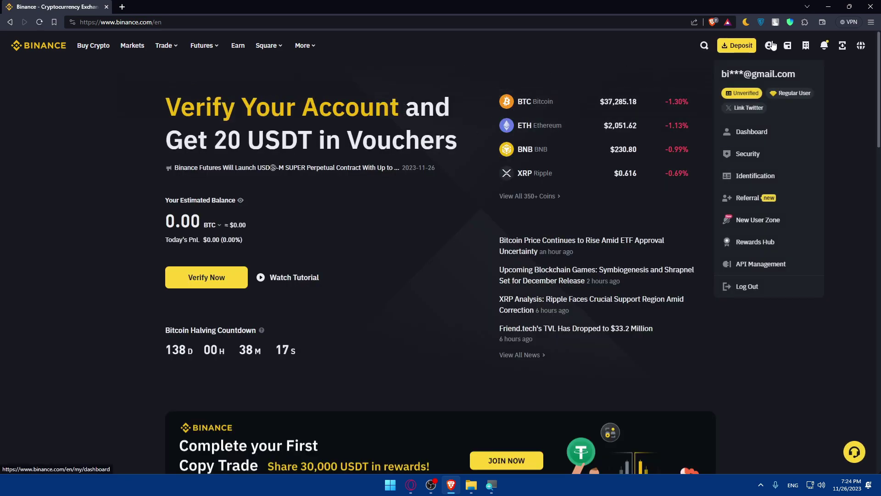
click(756, 139)
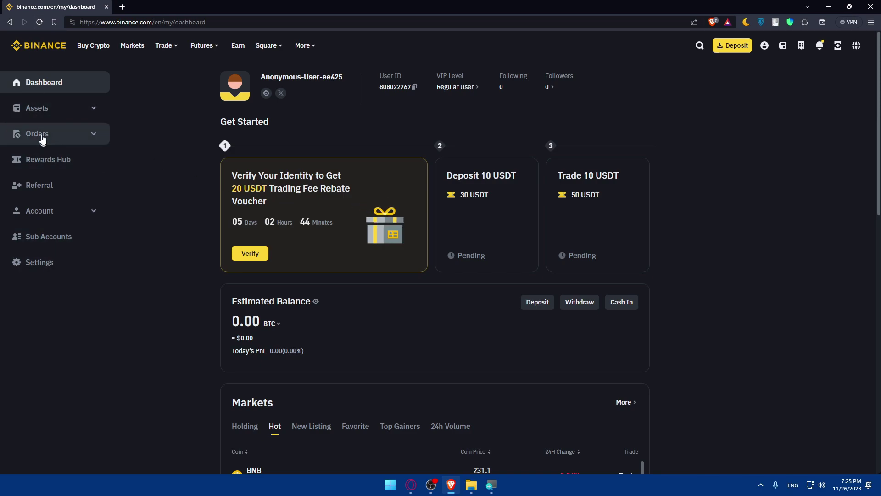
click(47, 109)
click(51, 130)
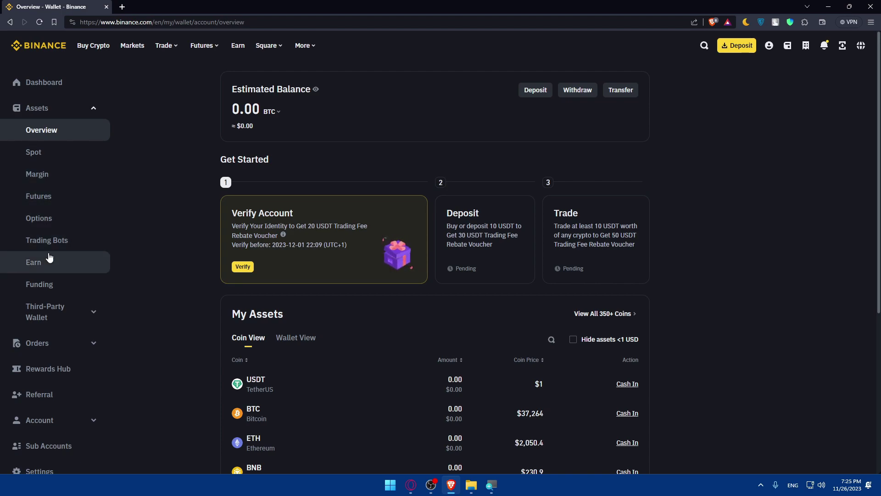
scroll(358, 294, down, 2)
scroll(578, 150, up, 2)
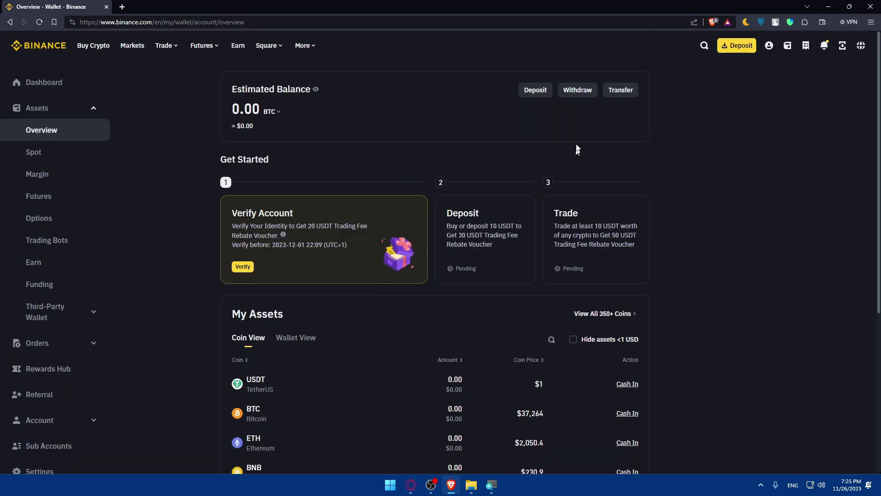
click(618, 91)
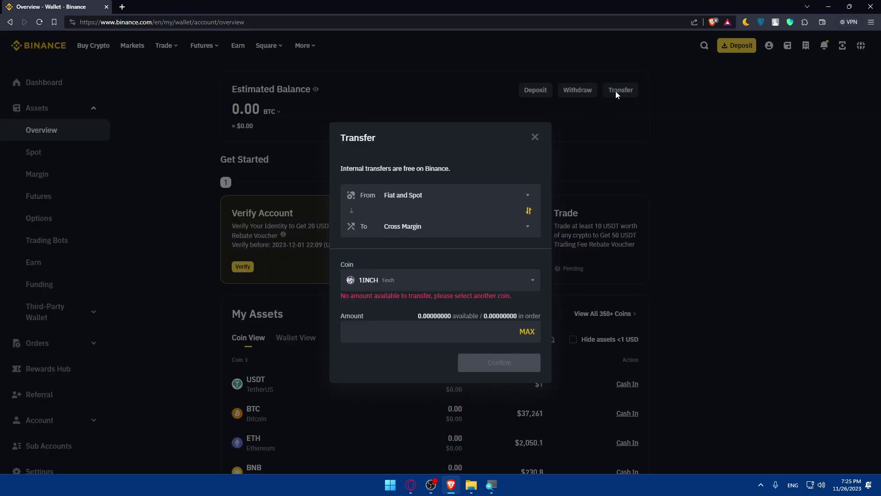
click(406, 229)
click(377, 234)
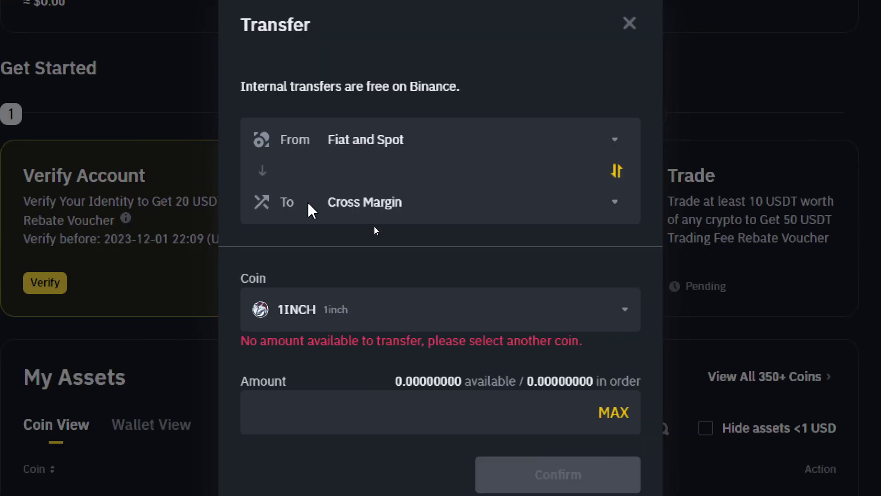
click(398, 235)
click(369, 388)
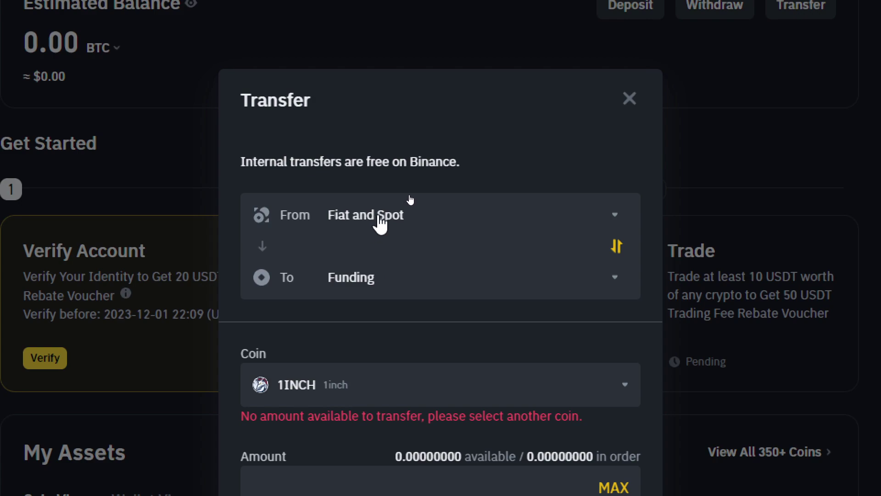
click(379, 215)
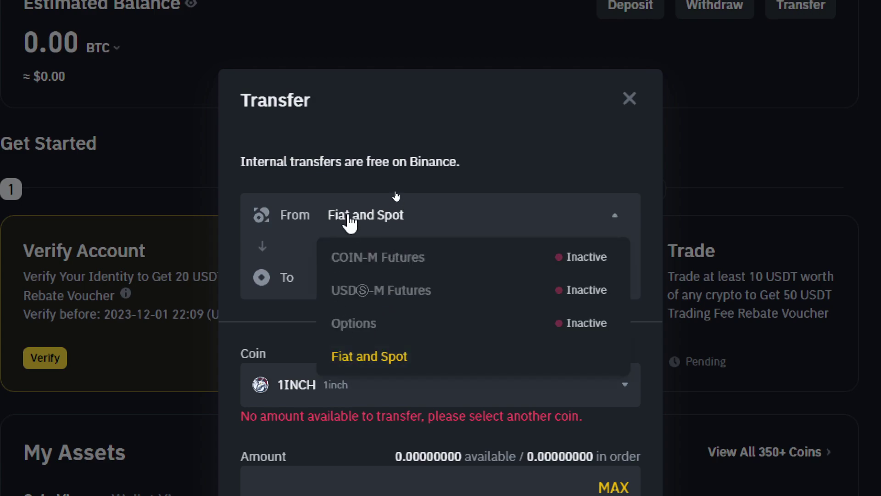
click(362, 228)
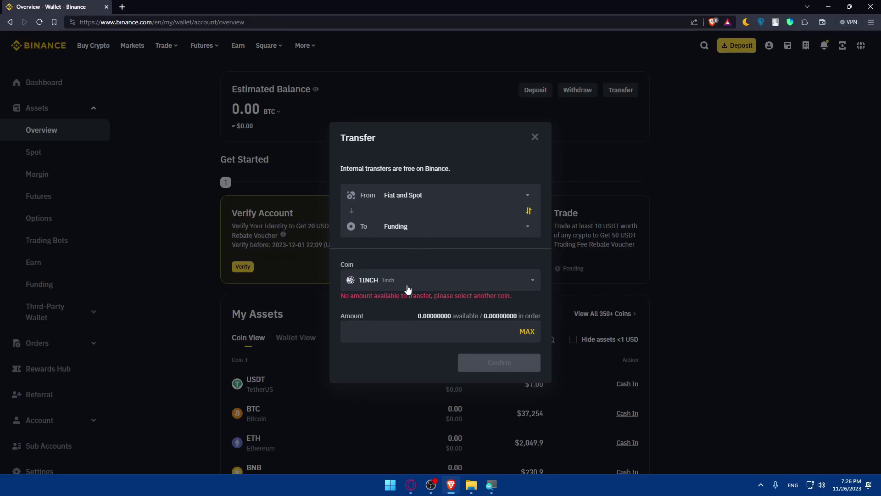
click(375, 400)
text(usdt)
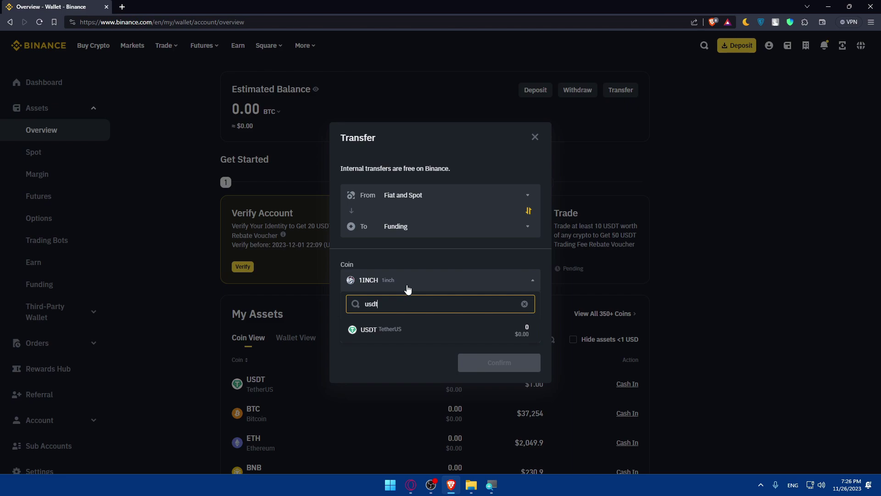
click(407, 327)
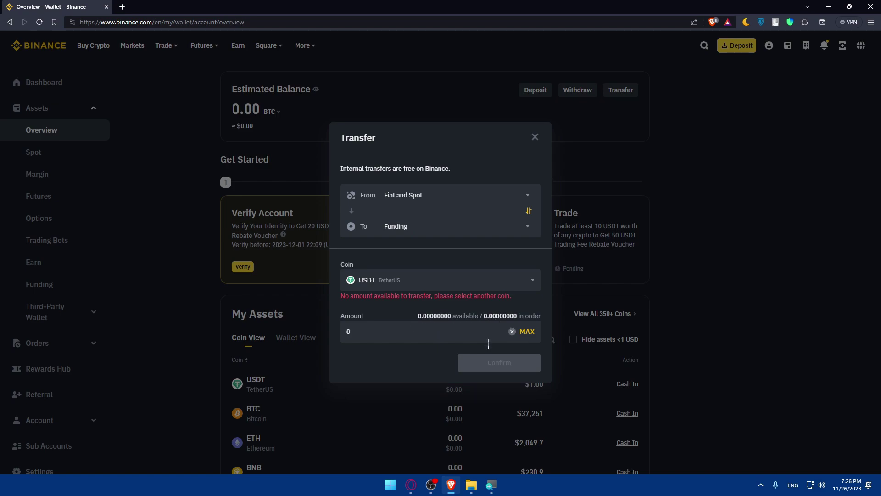
click(535, 137)
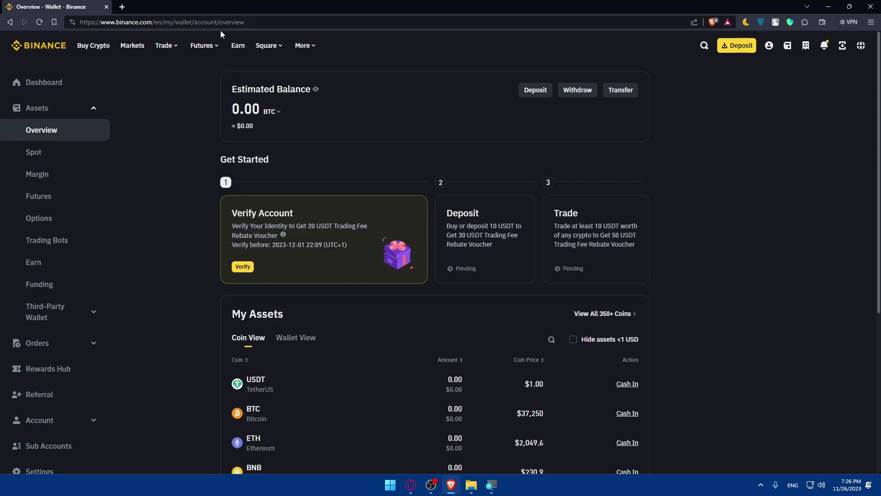
Open P2P trading from the Trade menu.
mouse_move(173, 52)
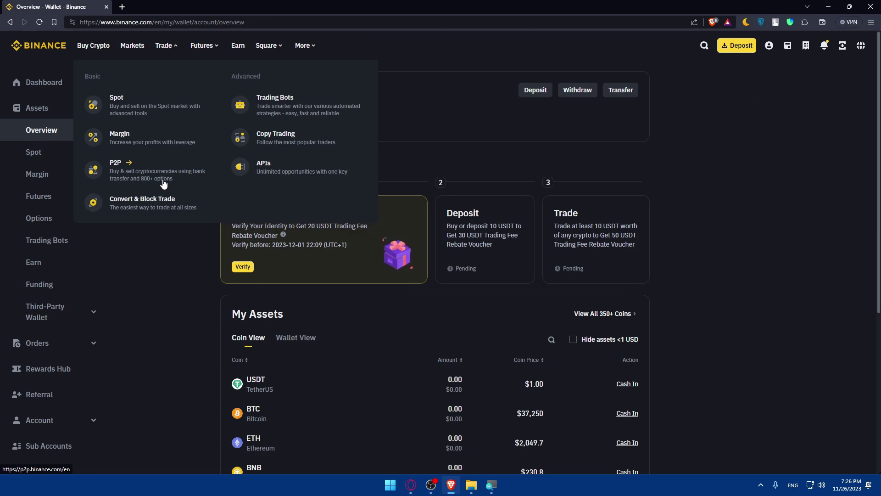
click(164, 184)
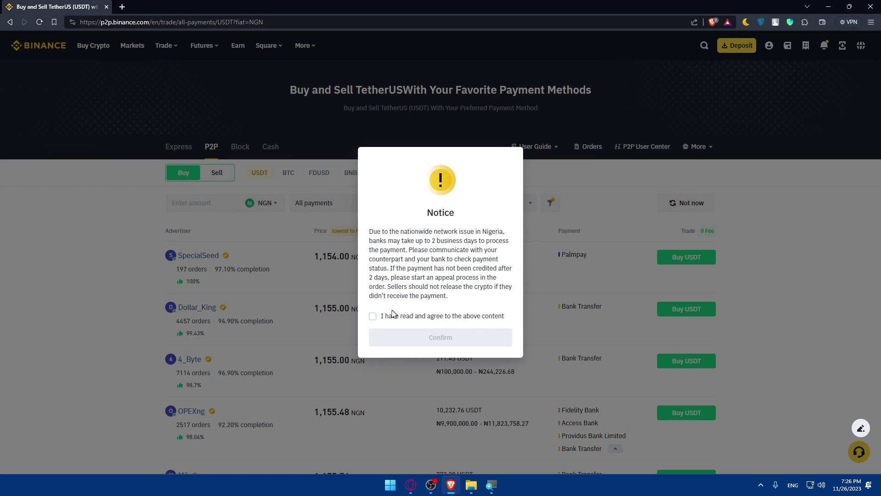
Dismiss the payment notice, switch to Sell, and set the fiat currency to USD.
click(373, 316)
click(408, 340)
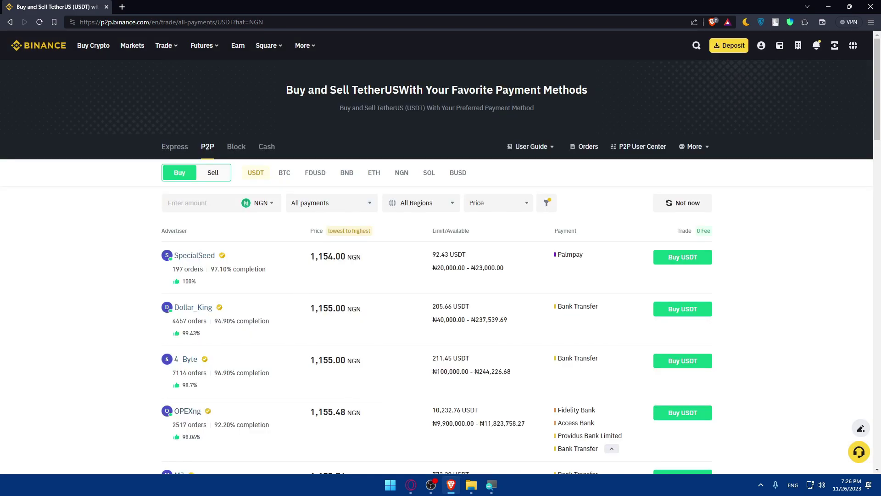
click(213, 175)
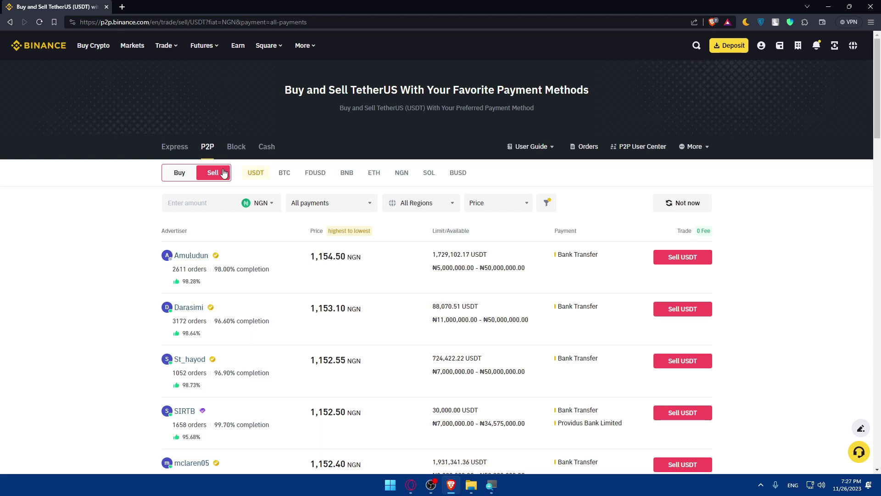
click(261, 205)
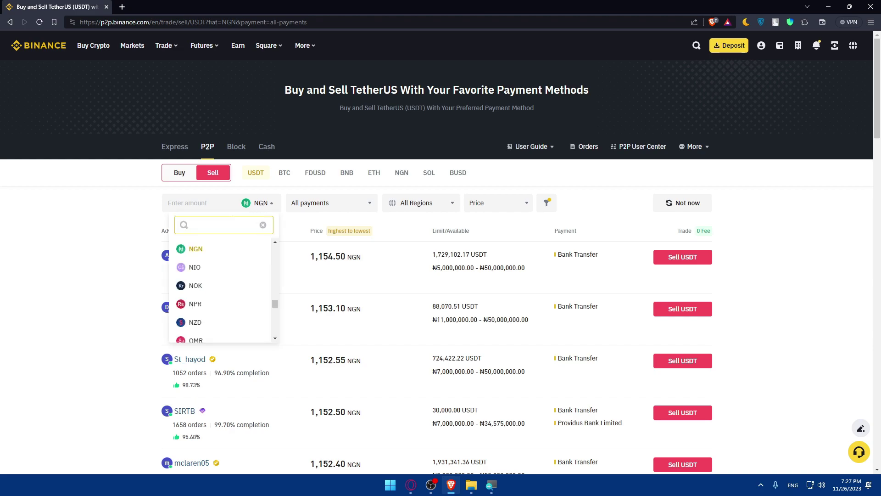
text(usd)
click(222, 250)
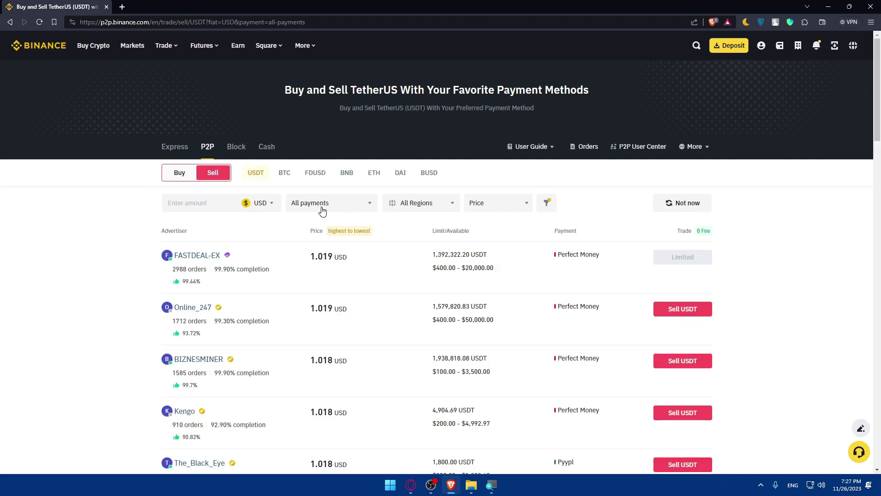
Search the payment methods for 'cash' to filter offers to Cash app.
click(338, 210)
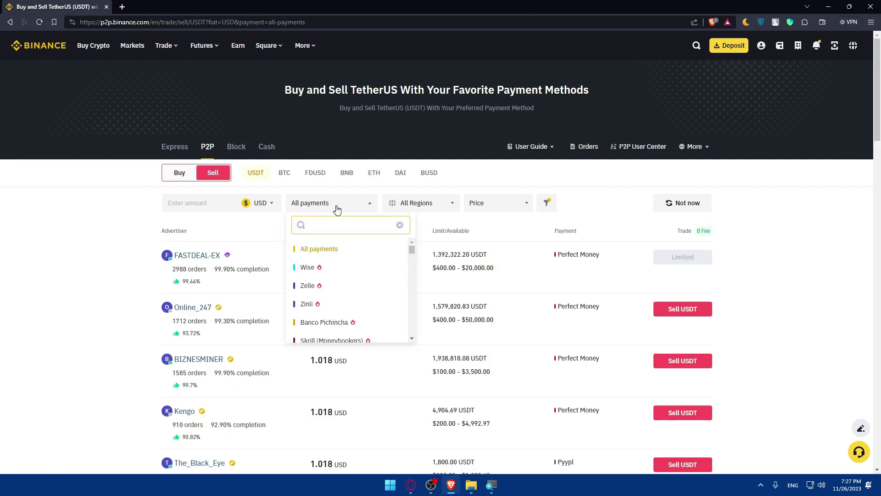
text(wise)
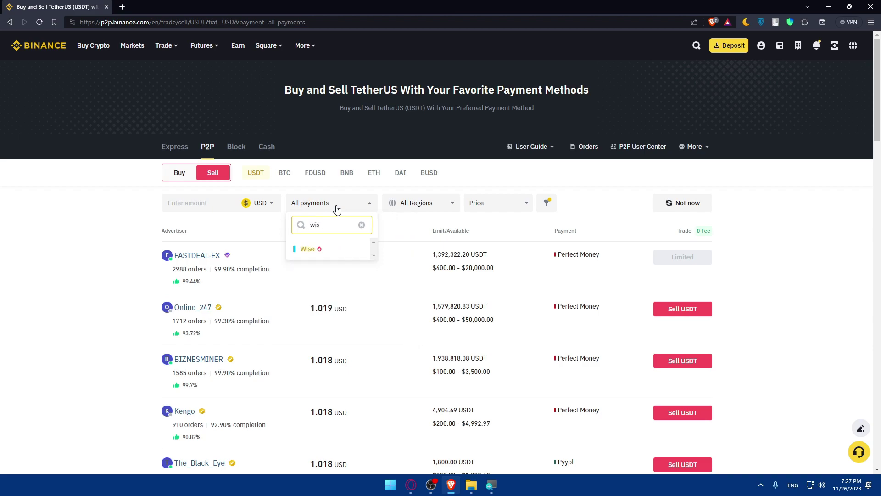
key(BackSpace)
key(BackSpace)
key(BackSpace)
text(ru)
key(BackSpace)
key(BackSpace)
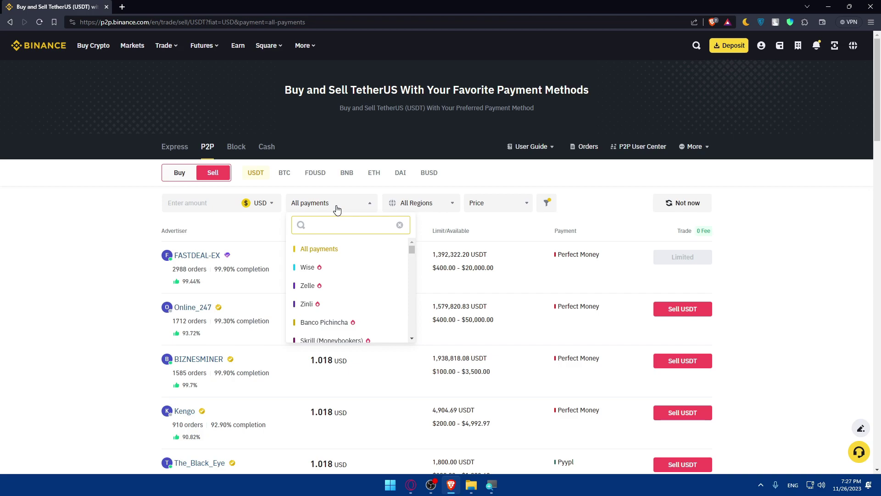
text(cash)
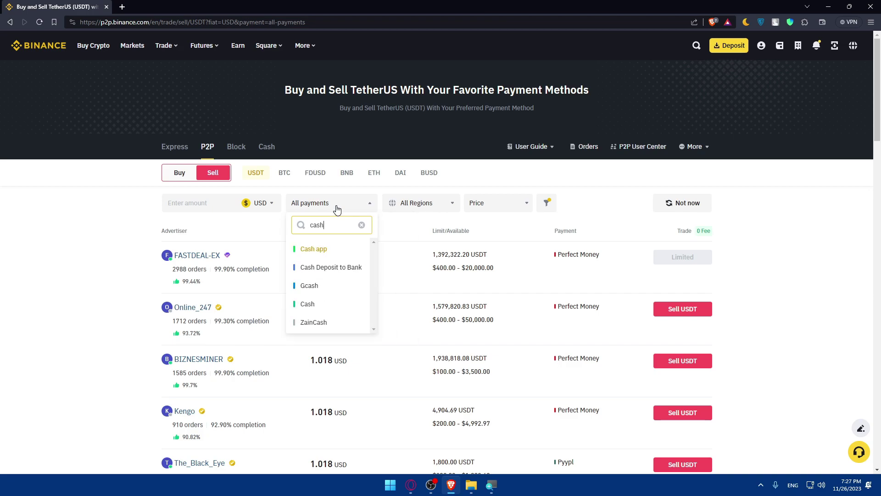
click(327, 253)
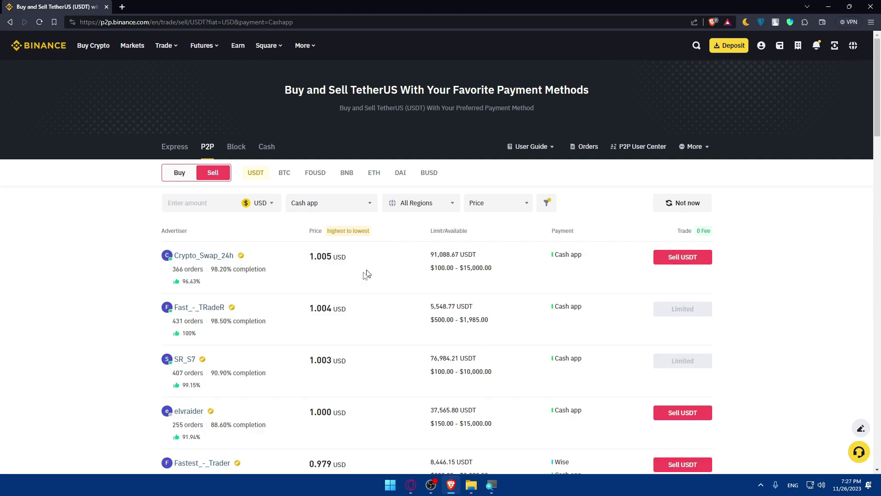
scroll(339, 301, down, 3)
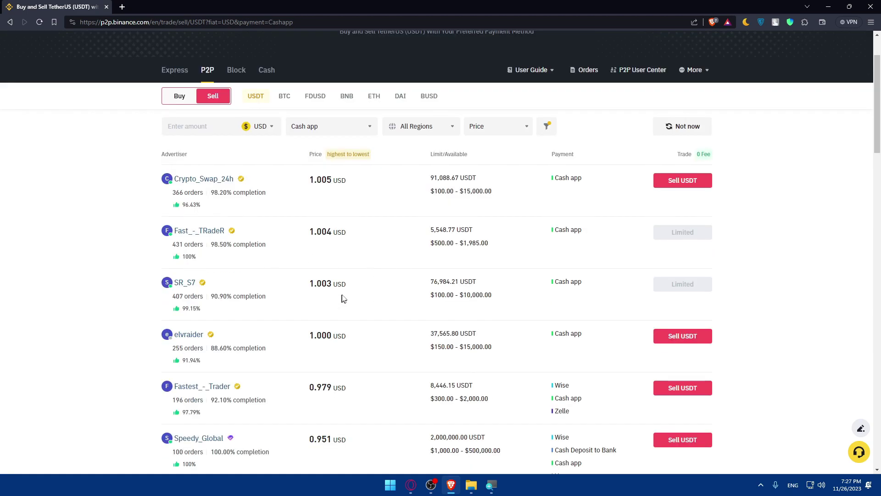
scroll(343, 297, up, 2)
scroll(346, 297, up, 2)
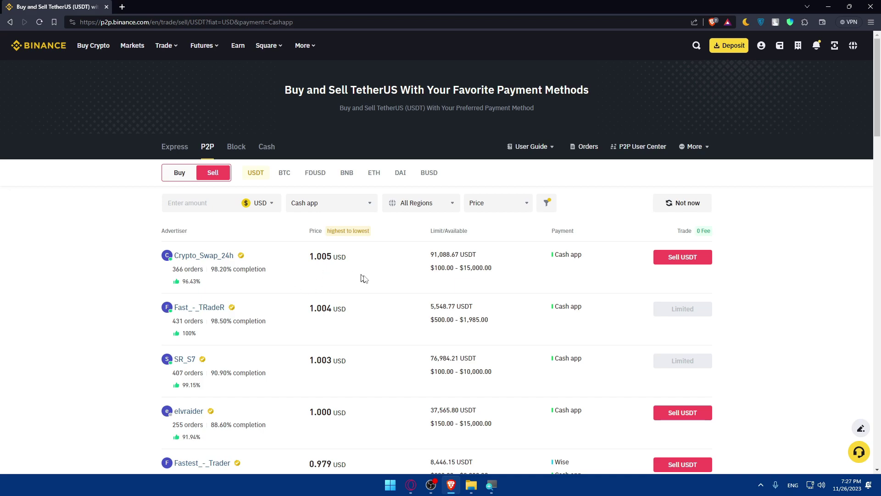
scroll(335, 288, down, 3)
scroll(345, 332, up, 3)
drag(360, 258, 332, 257)
click(312, 259)
click(348, 267)
drag(431, 254, 459, 275)
click(445, 278)
scroll(462, 299, down, 2)
scroll(507, 296, down, 10)
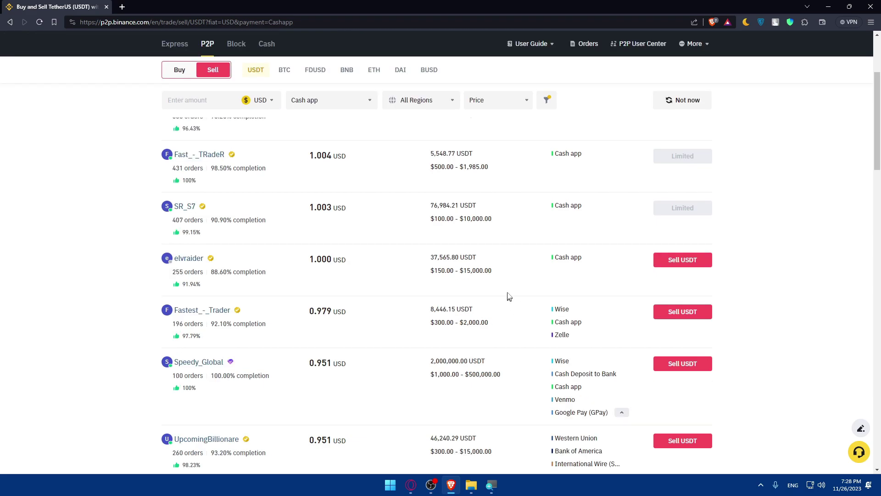
scroll(507, 298, up, 10)
scroll(507, 299, up, 2)
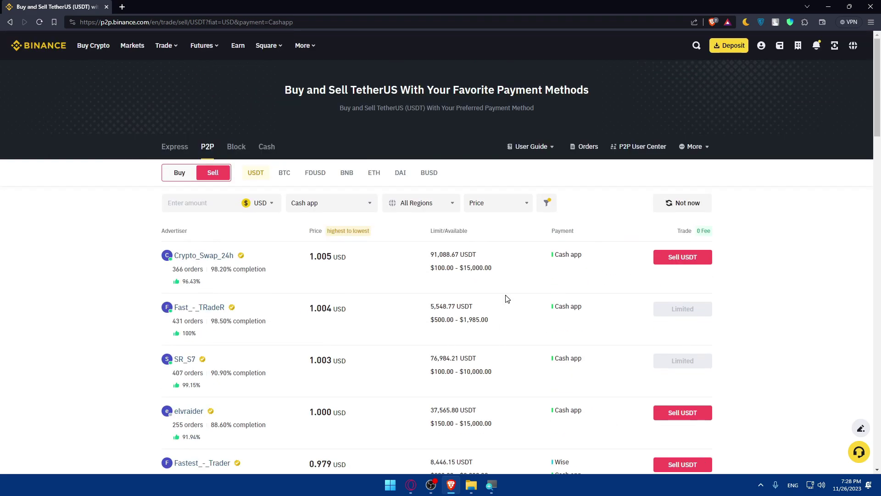
click(682, 259)
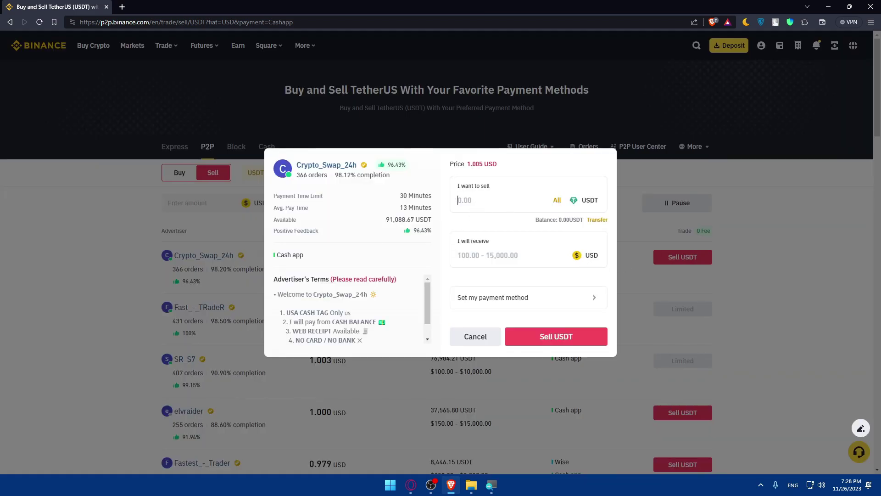
text(1000)
key(BackSpace)
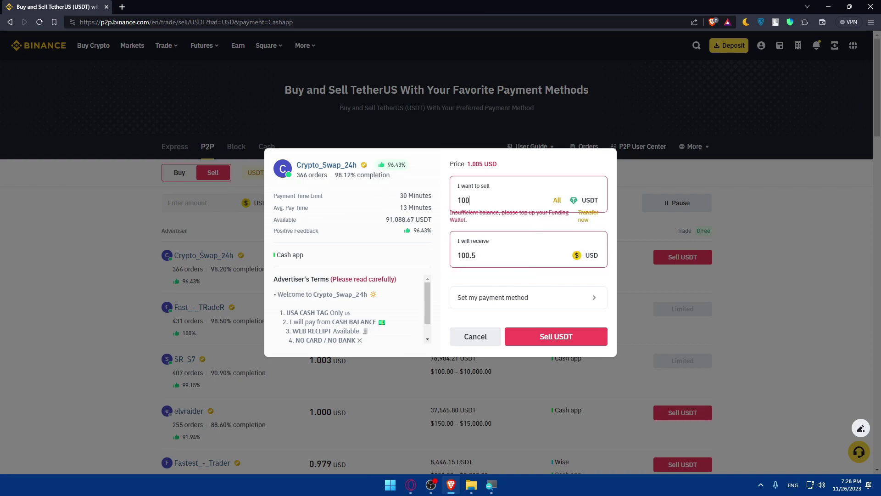
click(539, 305)
click(521, 184)
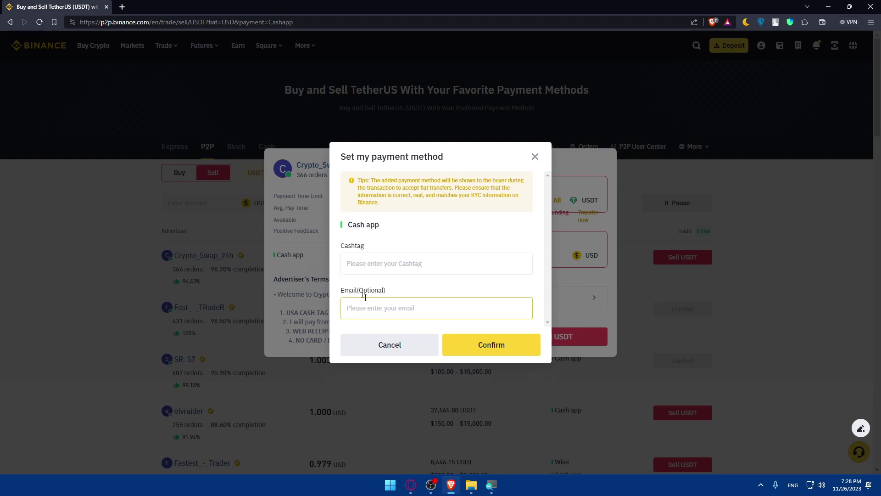
click(390, 263)
click(409, 308)
click(535, 157)
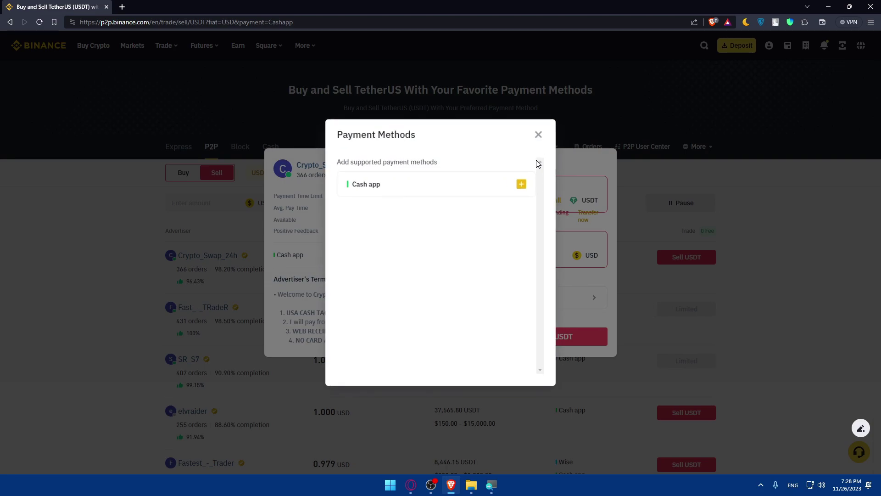
click(535, 139)
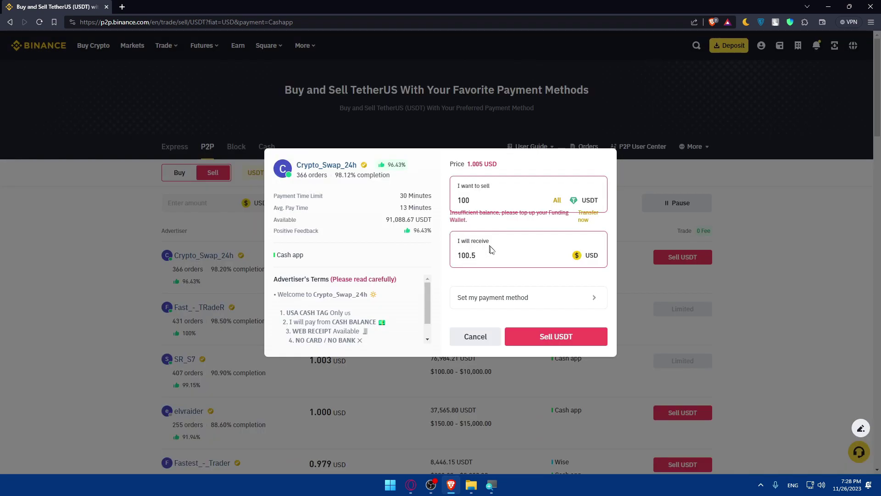
click(526, 297)
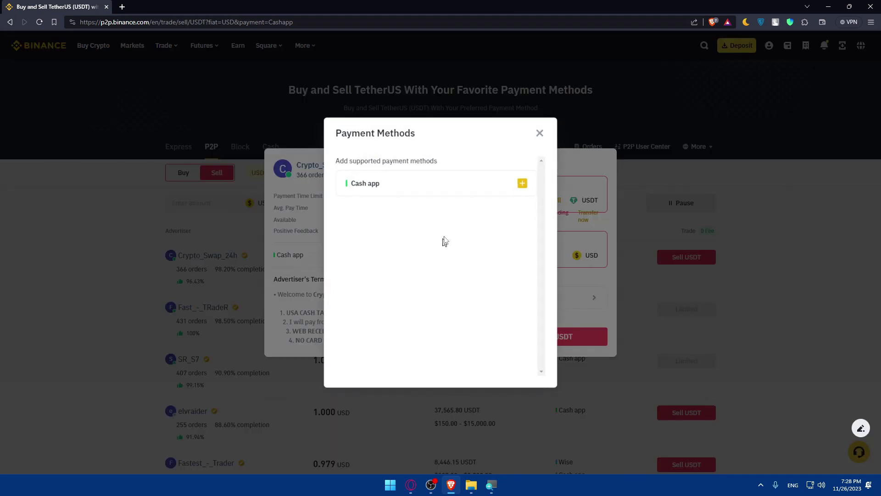
click(535, 138)
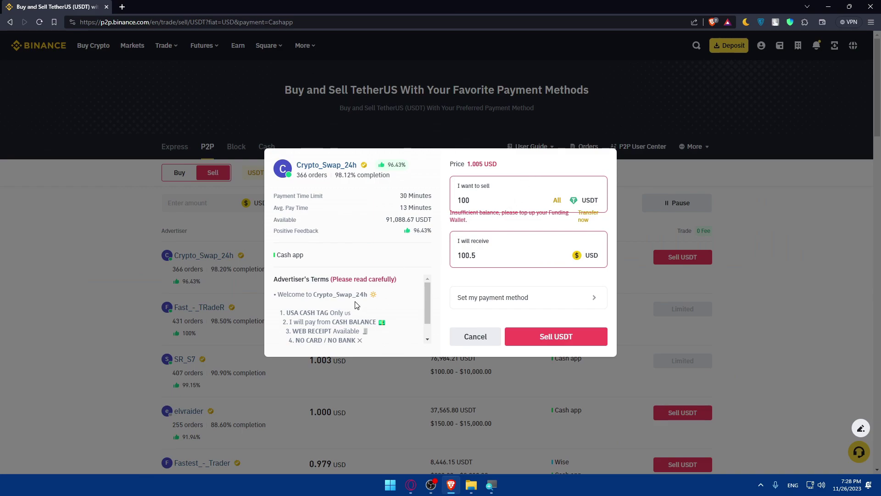
drag(274, 279, 317, 285)
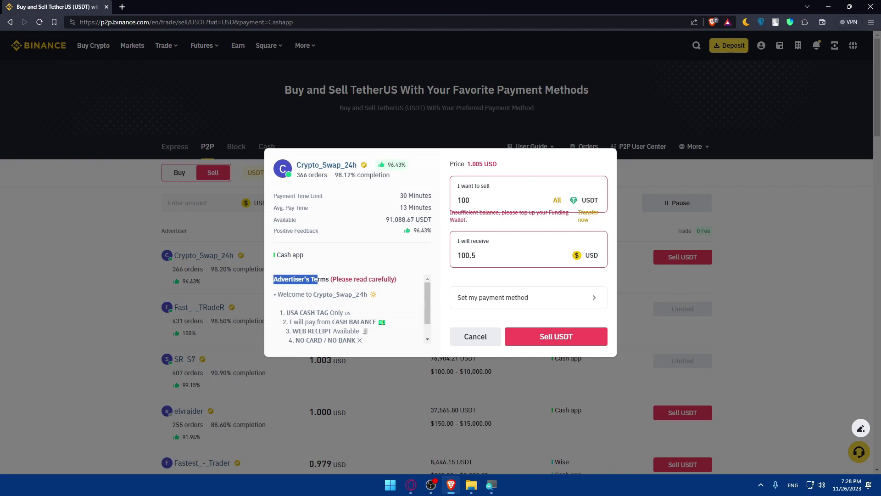
click(339, 306)
scroll(322, 289, down, 1)
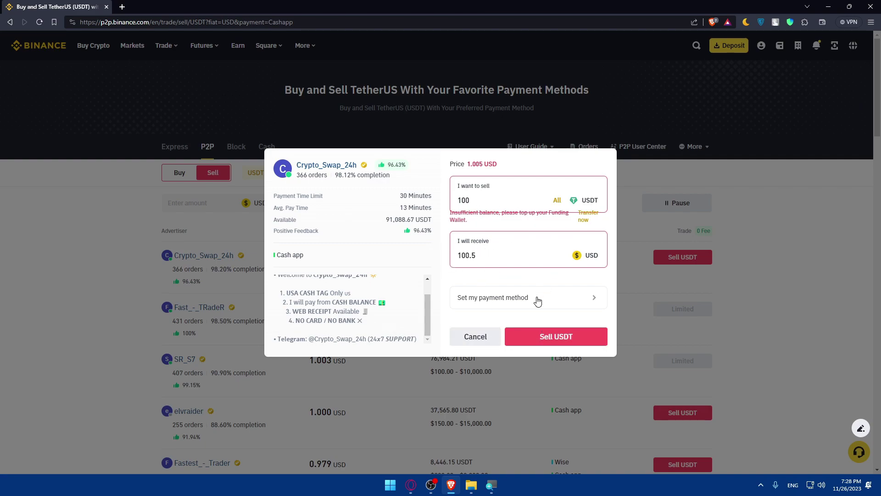
click(477, 337)
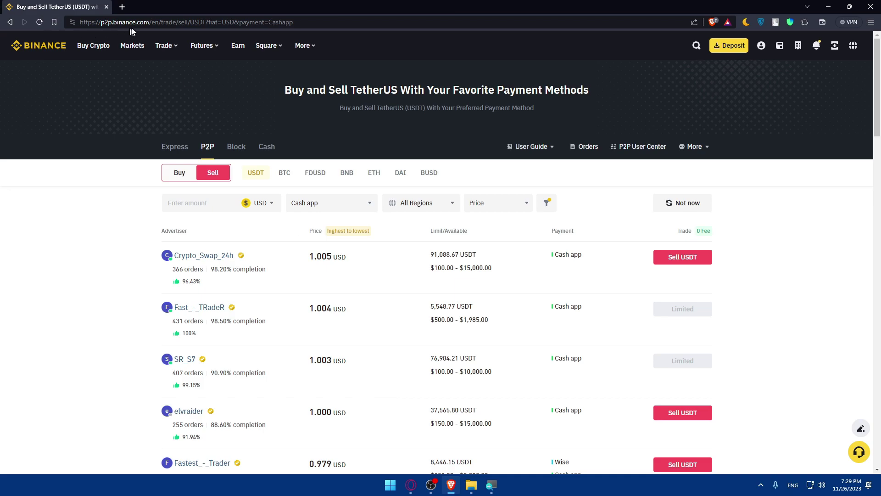
Open a new tab and close the Binance P2P tab.
click(122, 6)
click(106, 7)
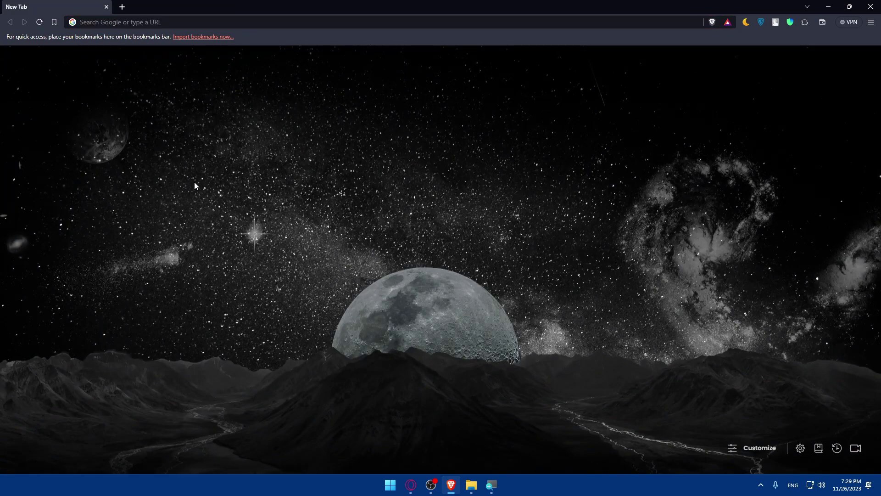